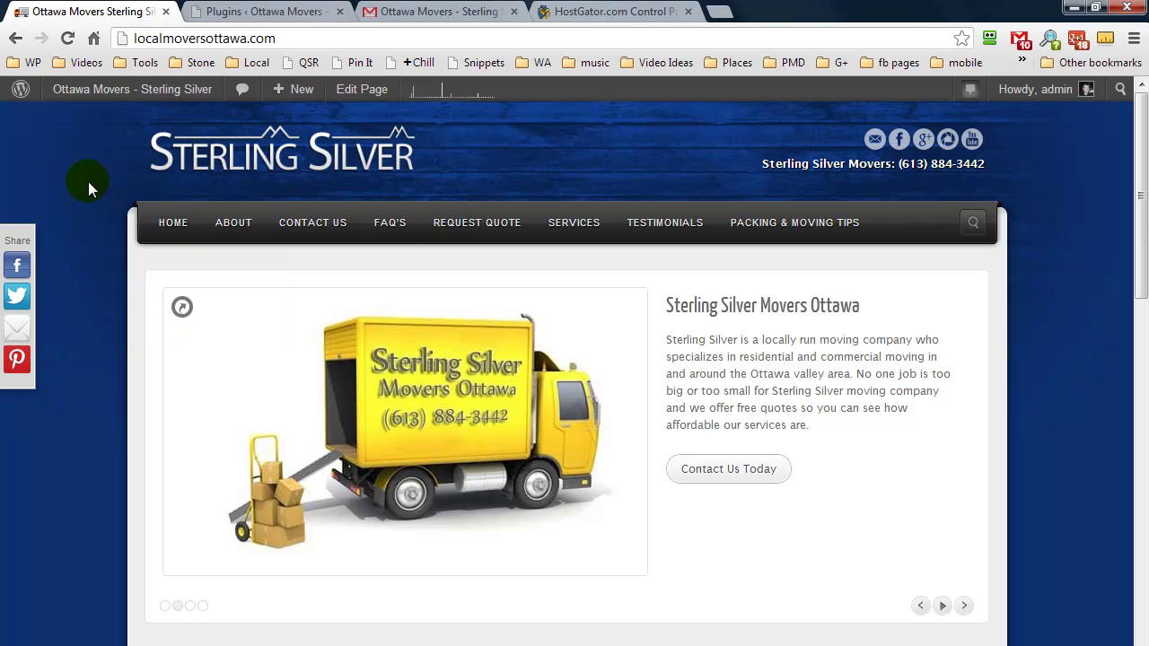
# Step: Show the WordPress Installed Plugins page listing the active WordPress Database Backup plugin 2.2.3
pyautogui.scroll(-5, 88, 181)
pyautogui.scroll(5, 88, 181)
pyautogui.click(203, 13)
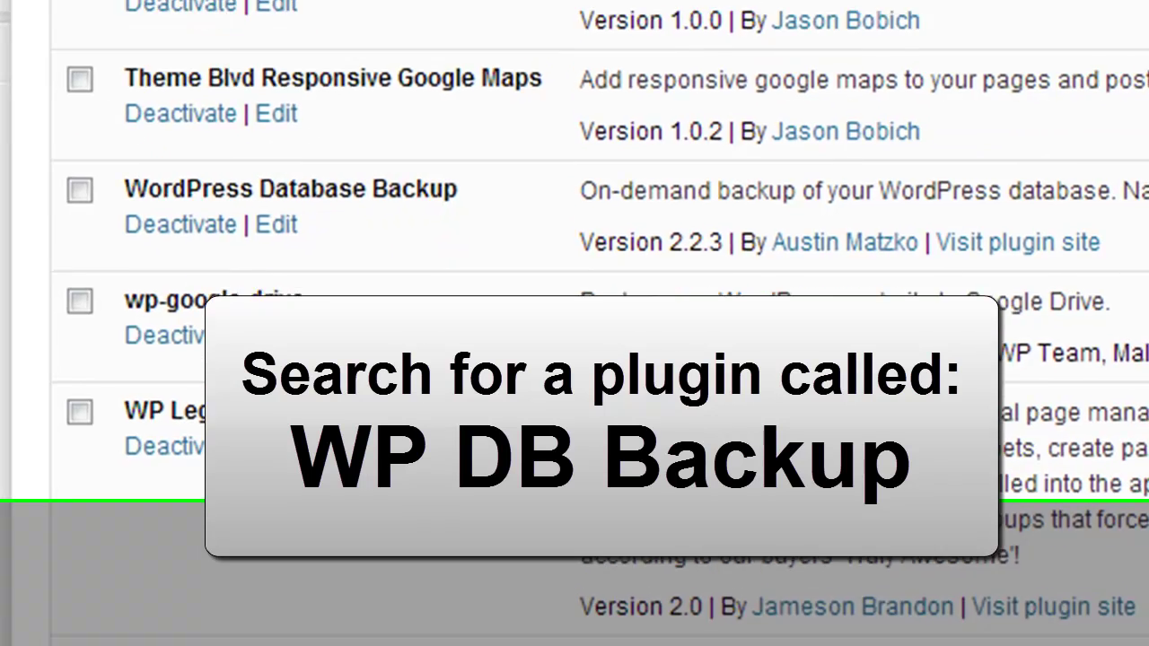
# Step: Open Tools > Backup and tick the wp_gd_manager, wp_legal_pages and wp_lp_popups tables
pyautogui.moveTo(111, 180)
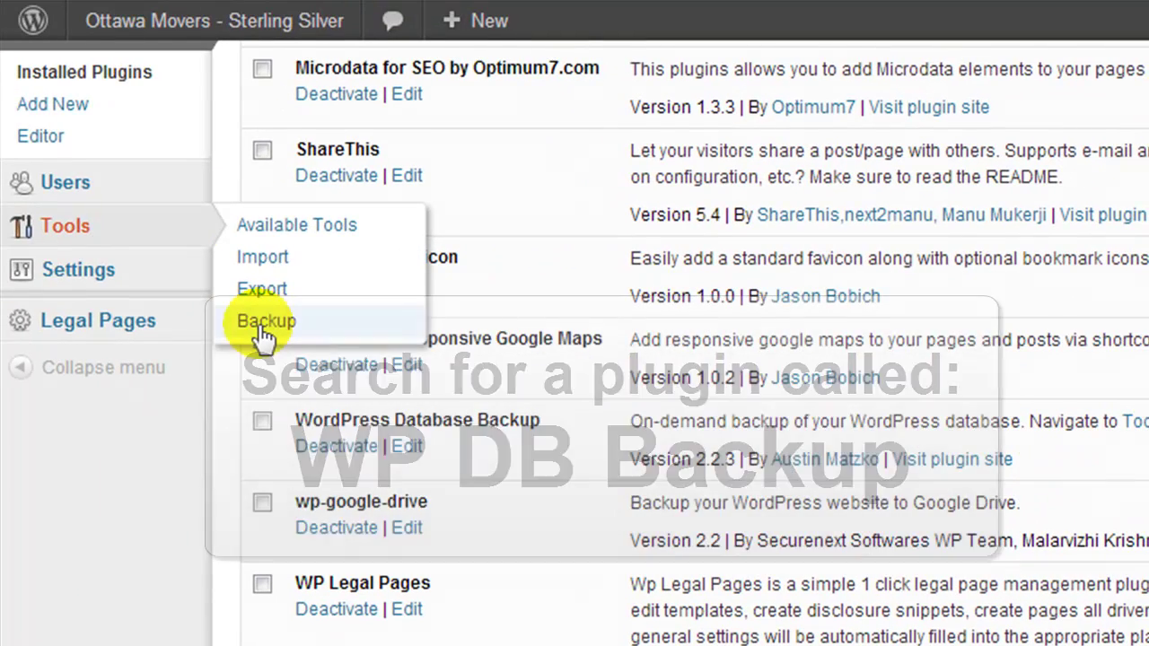
pyautogui.click(263, 325)
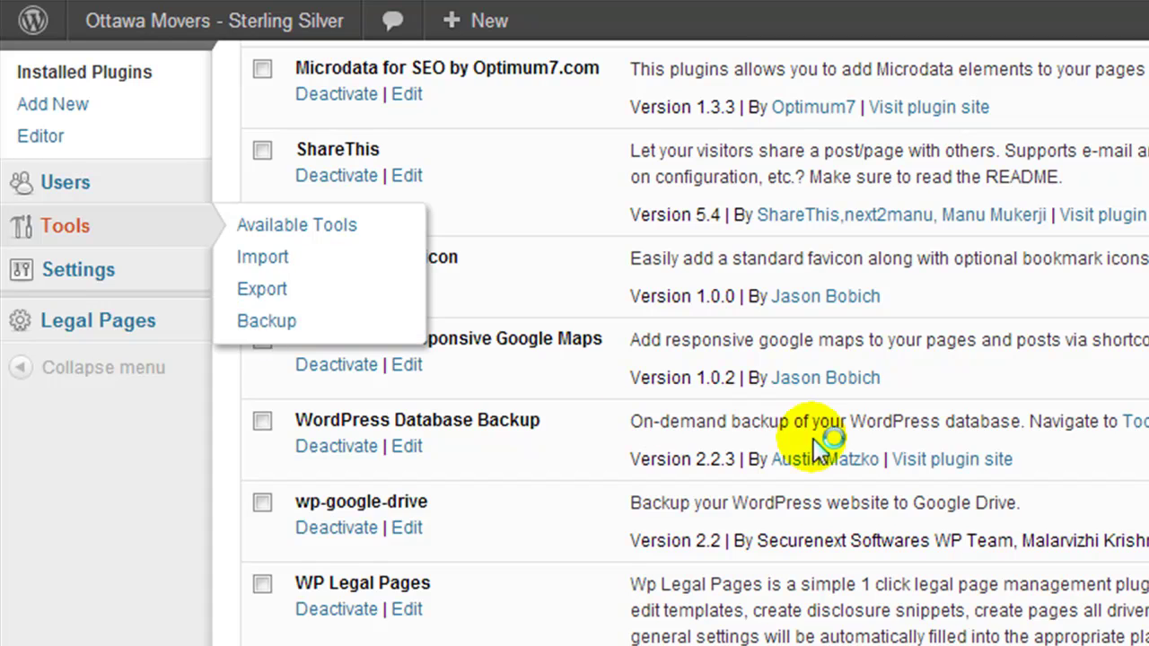
pyautogui.scroll(-3, 778, 436)
pyautogui.click(619, 188)
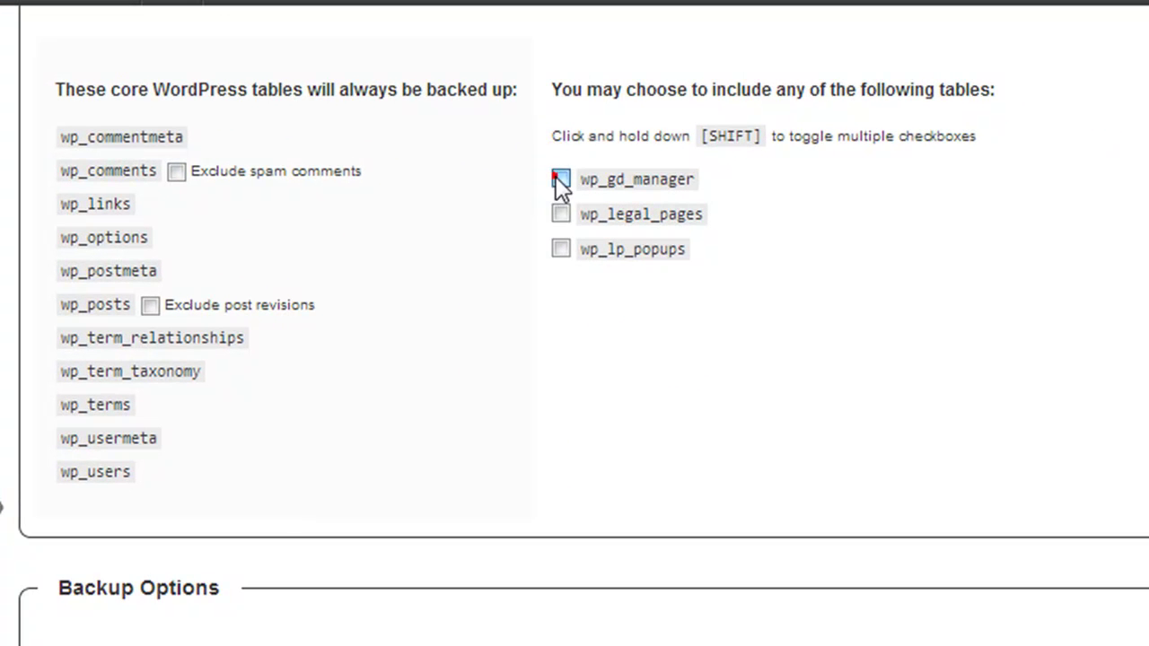
pyautogui.click(619, 222)
pyautogui.click(619, 257)
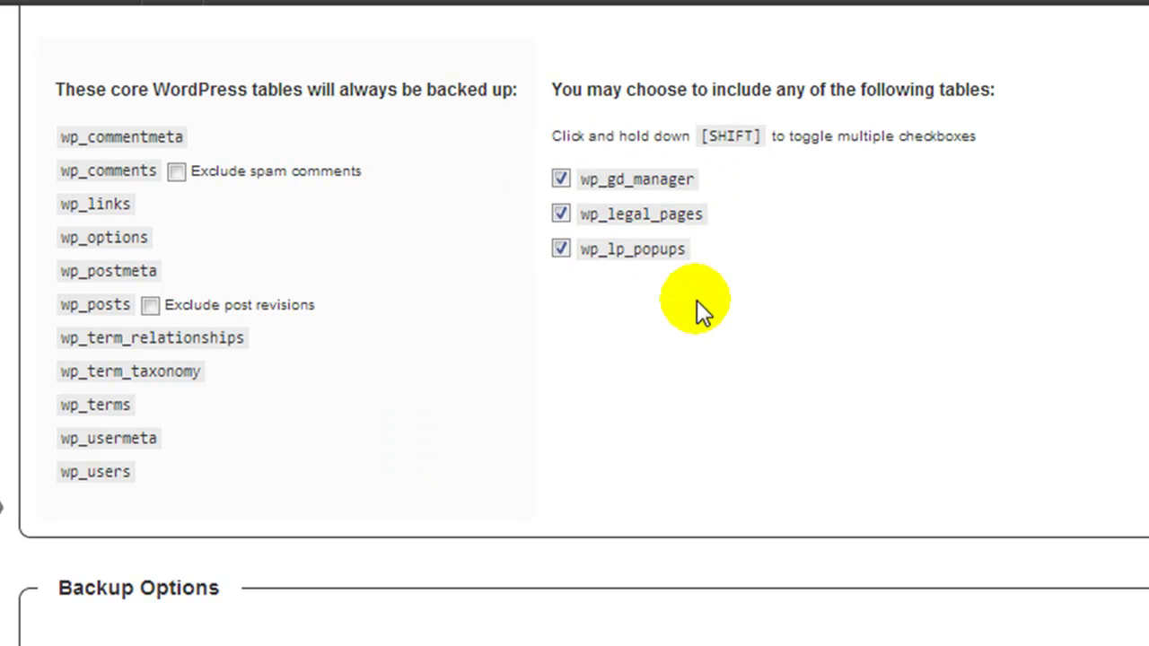
pyautogui.scroll(-5, 374, 330)
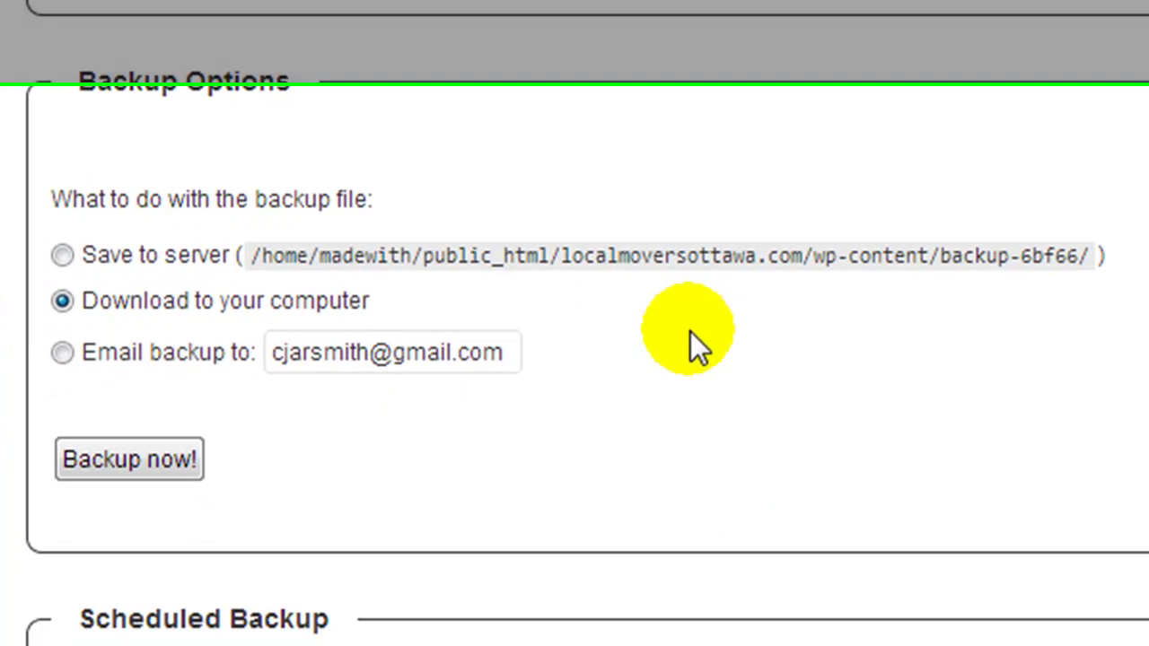
# Step: Review the Backup Options and the weekly Scheduled Backup settings
pyautogui.scroll(-5, 680, 322)
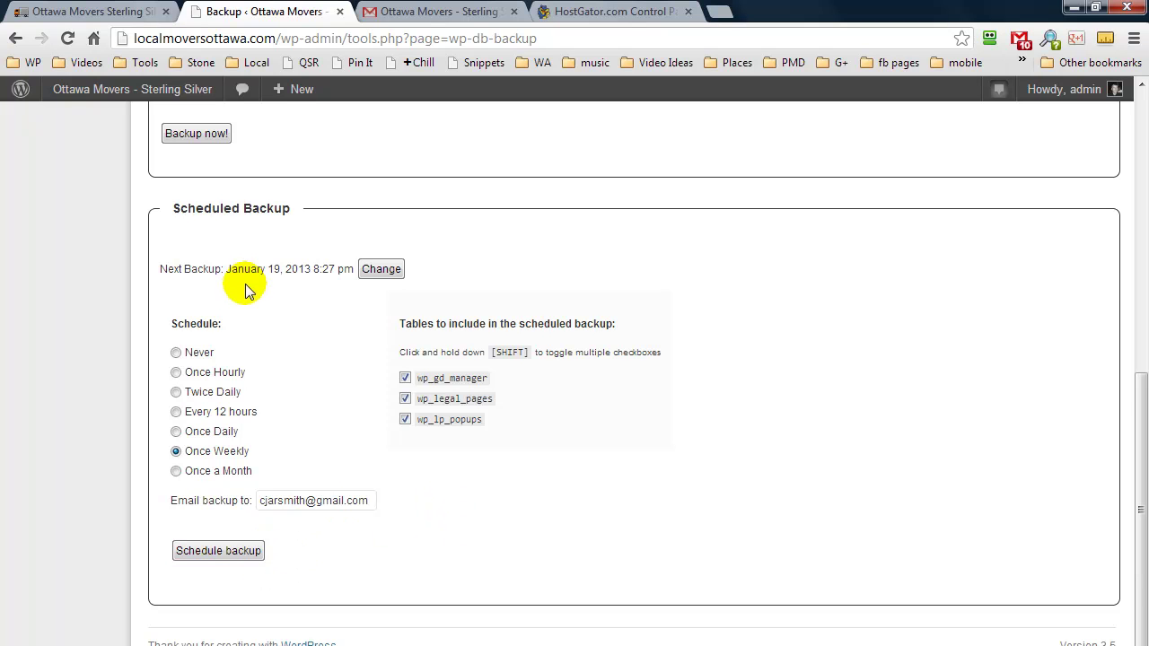
pyautogui.scroll(1, 197, 234)
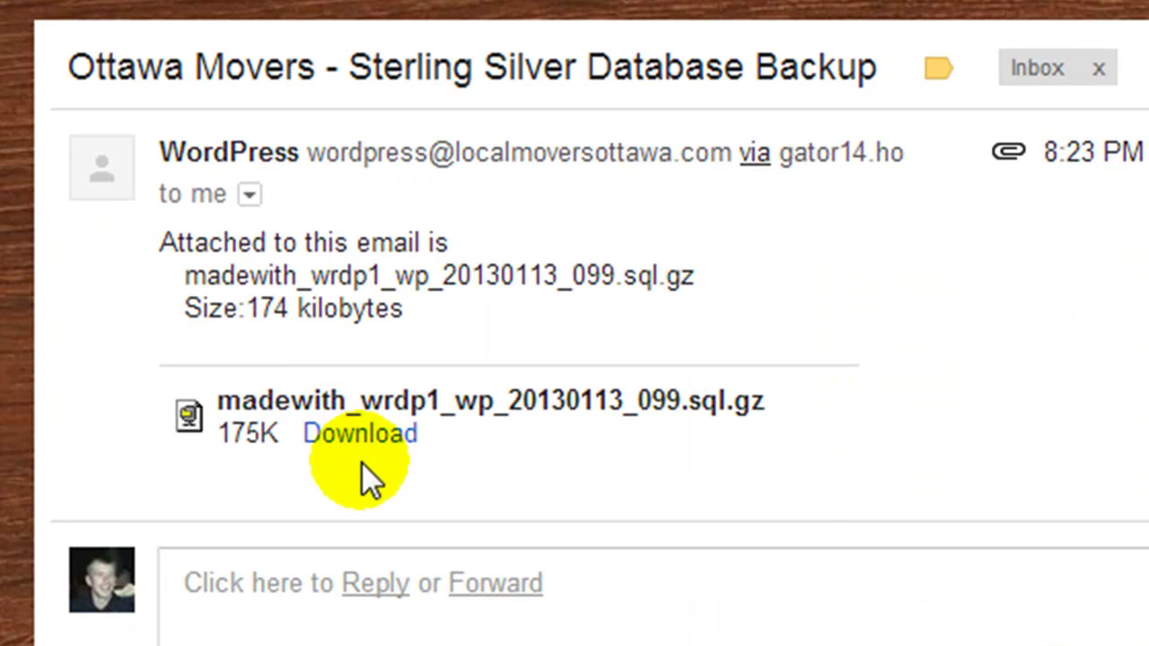
# Step: Highlight 'wrdp1' in the .sql.gz attachment name, view the downloaded file in Explorer, then start a reply
pyautogui.moveTo(361, 401); pyautogui.dragTo(440, 401)
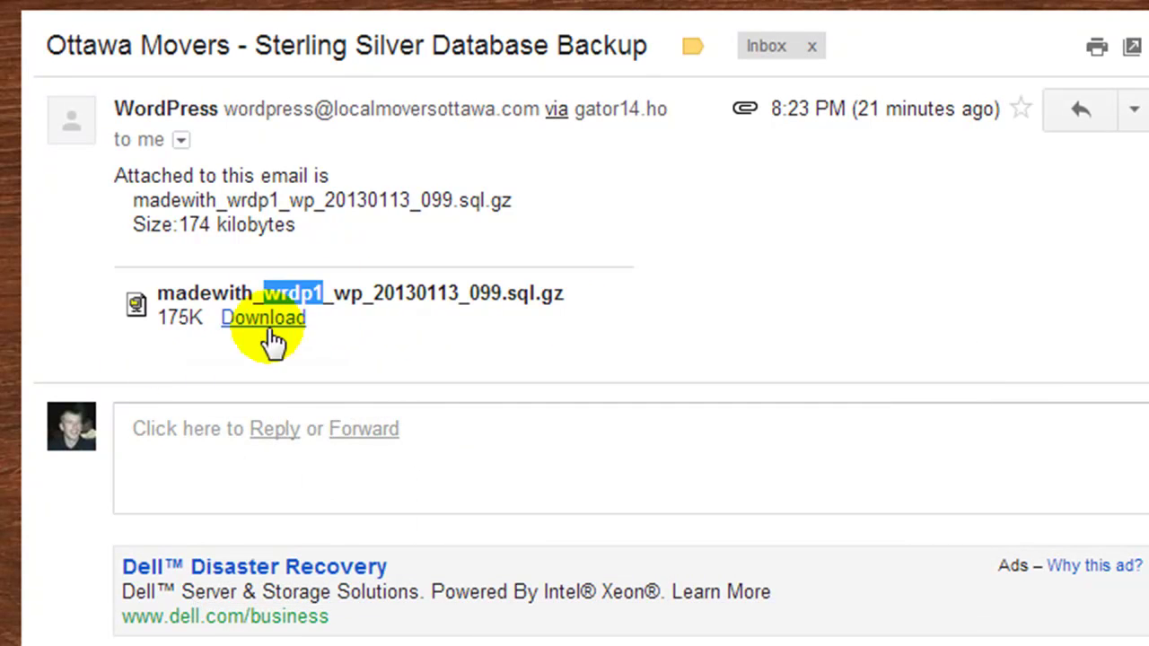
pyautogui.click(324, 642)
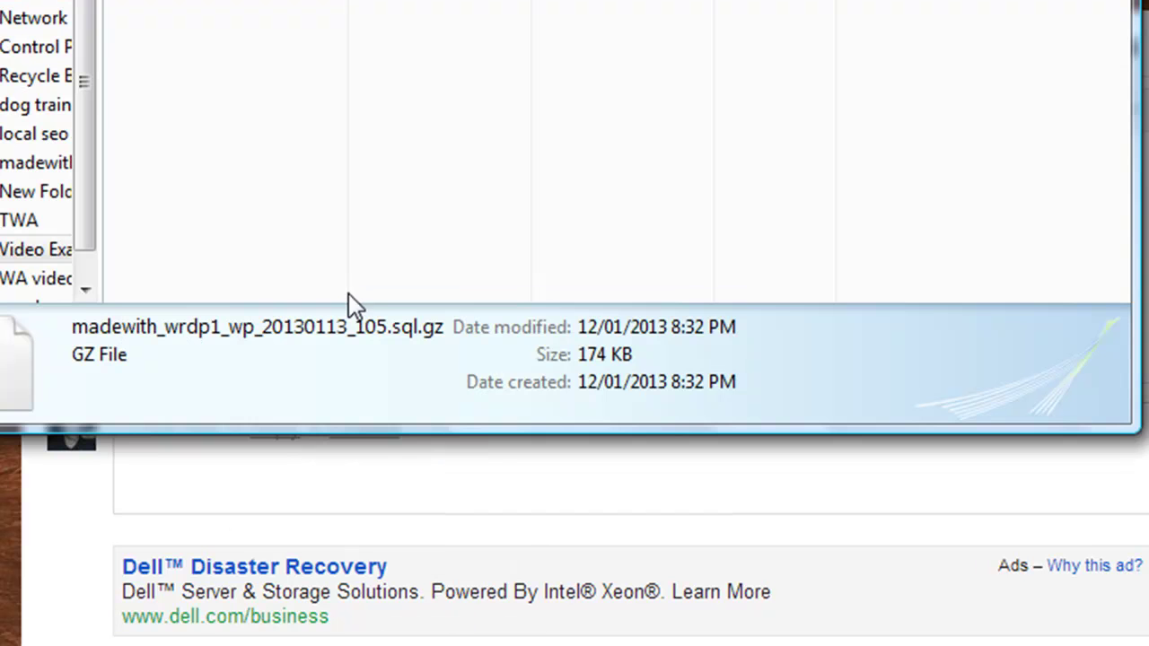
pyautogui.click(387, 509)
pyautogui.click(392, 464)
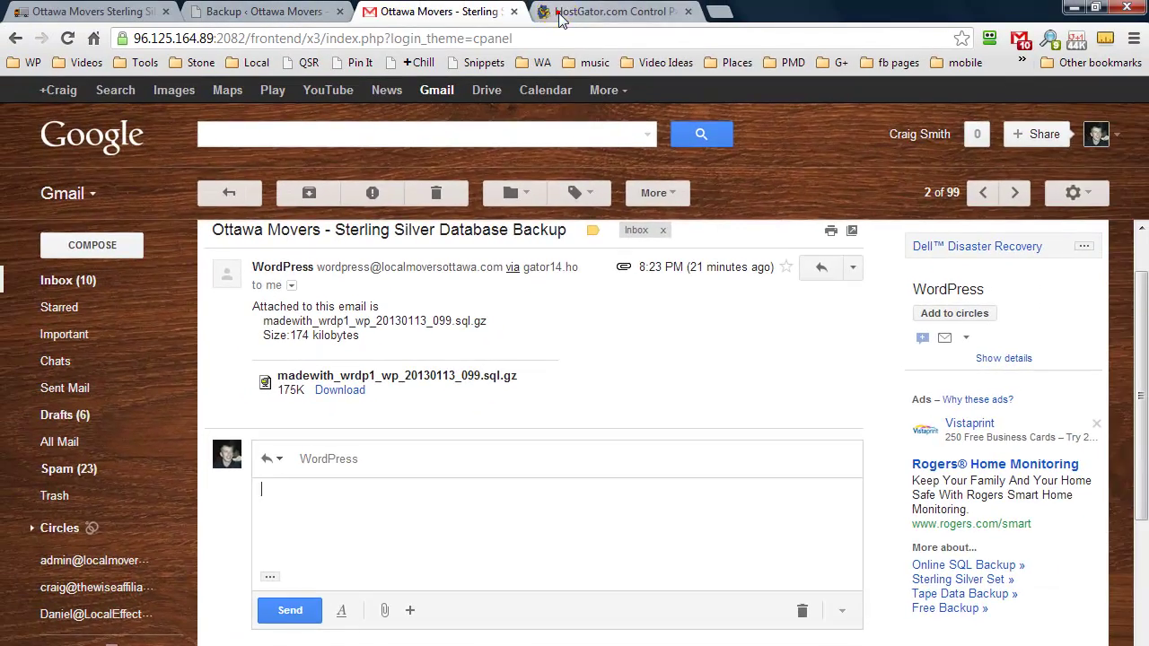
# Step: Switch to HostGator cPanel and launch phpMyAdmin from the Databases section
pyautogui.click(557, 12)
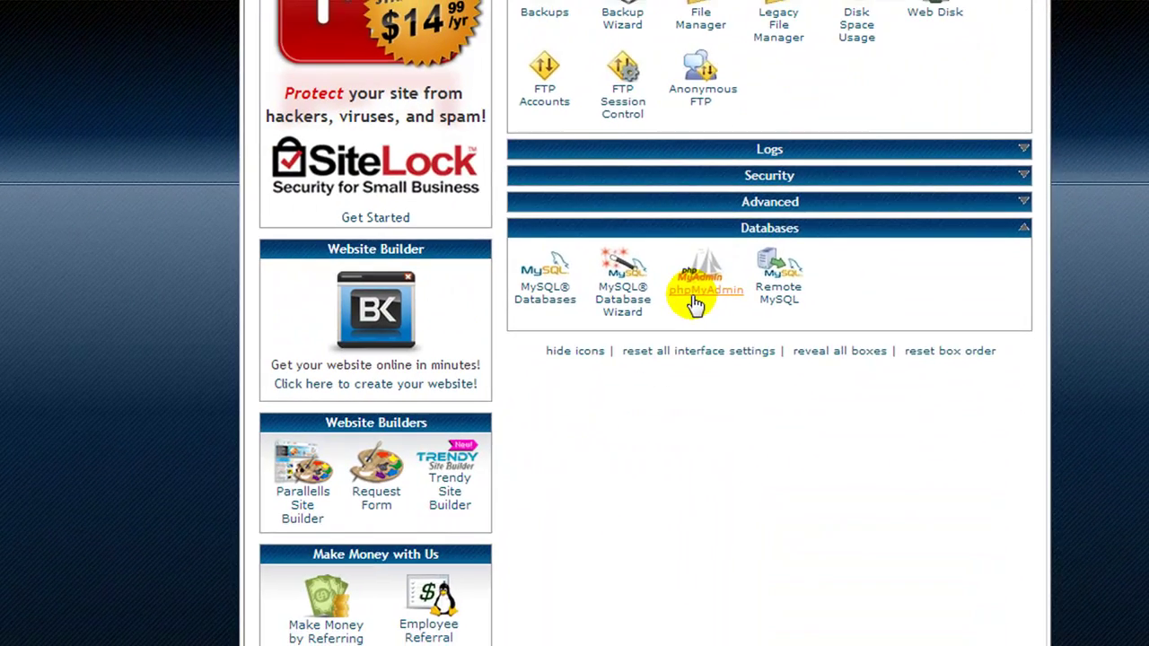
pyautogui.click(377, 453)
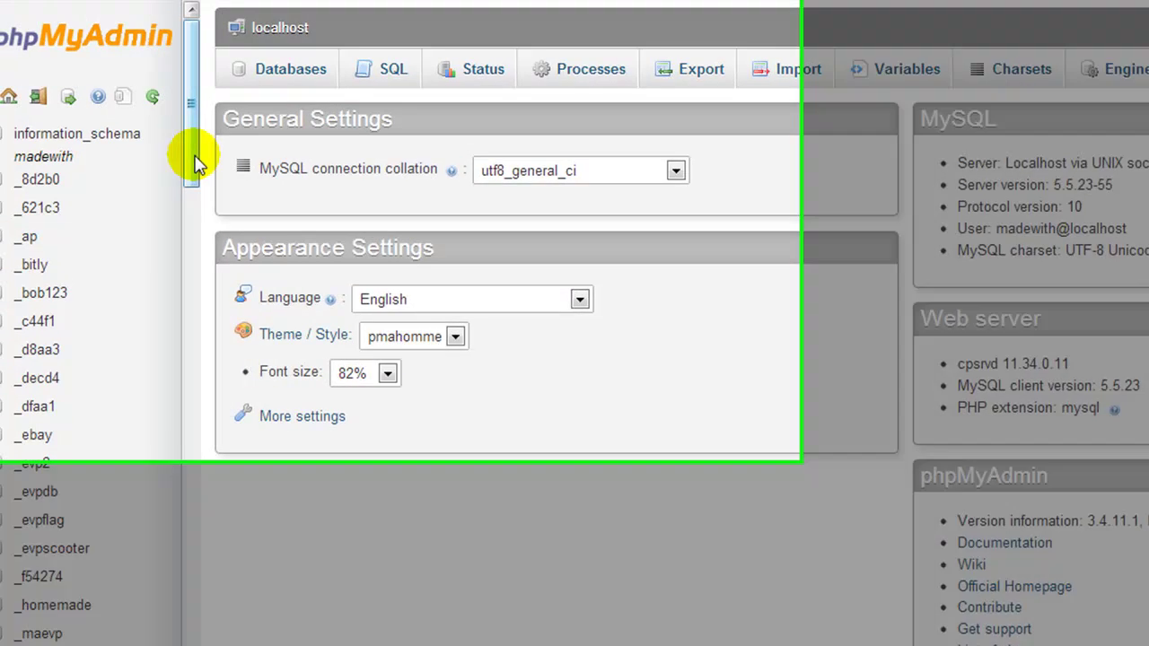
# Step: Open madewith_wrdp1, browse wp_options to select the siteurl address, then return to the table list
pyautogui.moveTo(188, 150); pyautogui.dragTo(191, 244)
pyautogui.moveTo(309, 359); pyautogui.dragTo(303, 639)
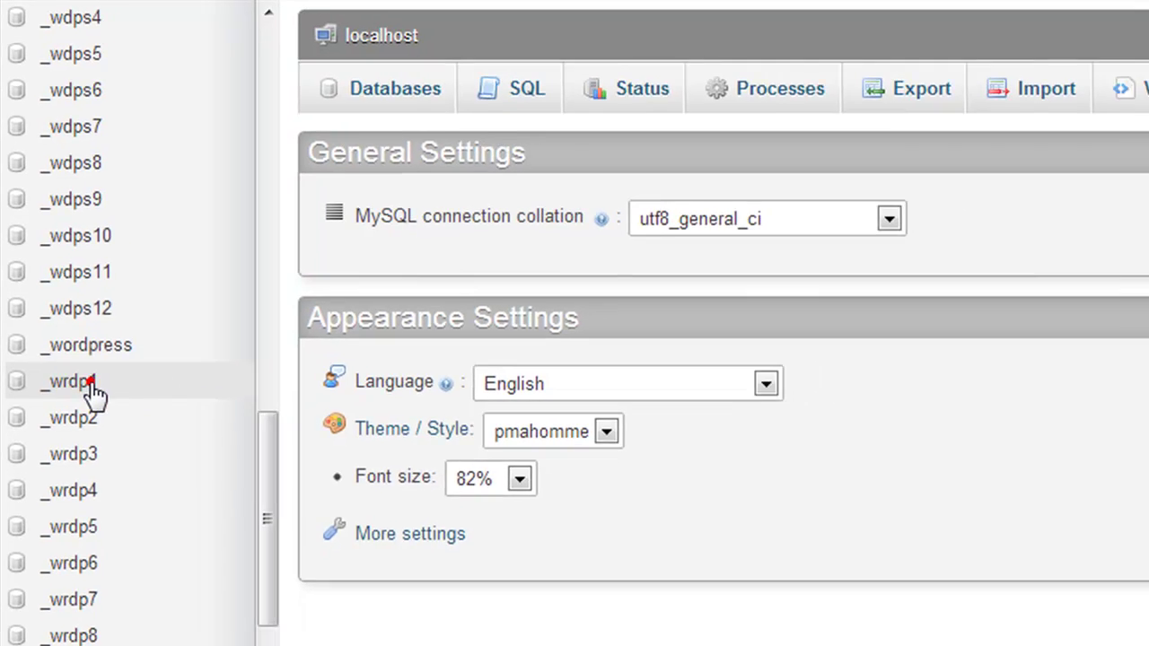
pyautogui.click(101, 425)
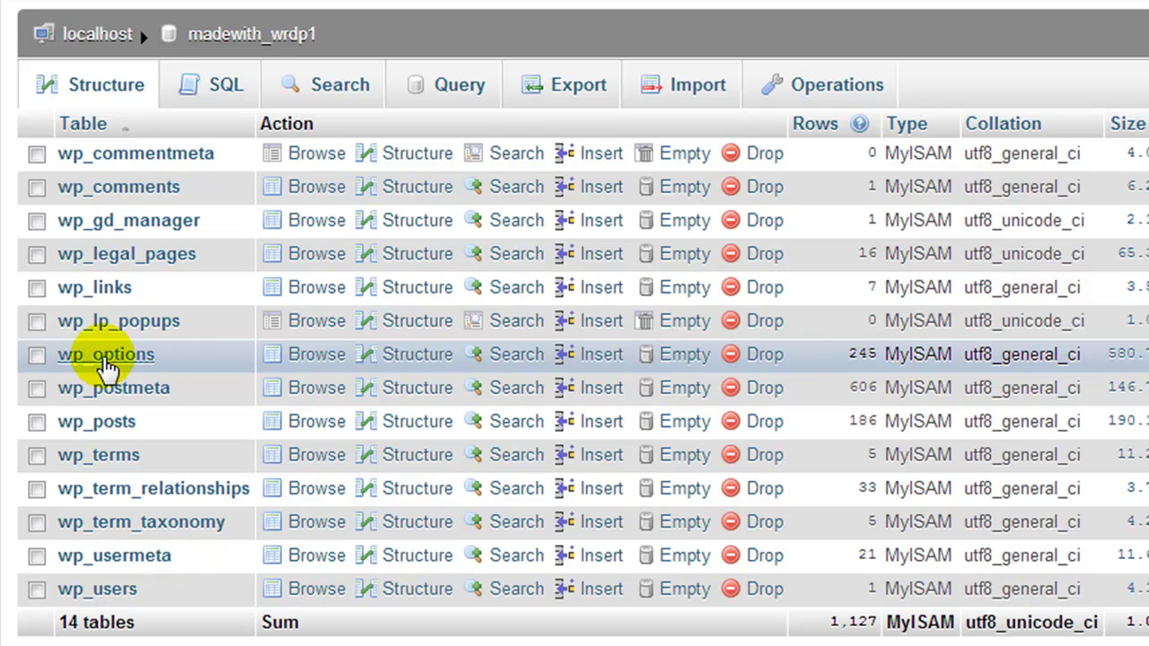
pyautogui.click(105, 359)
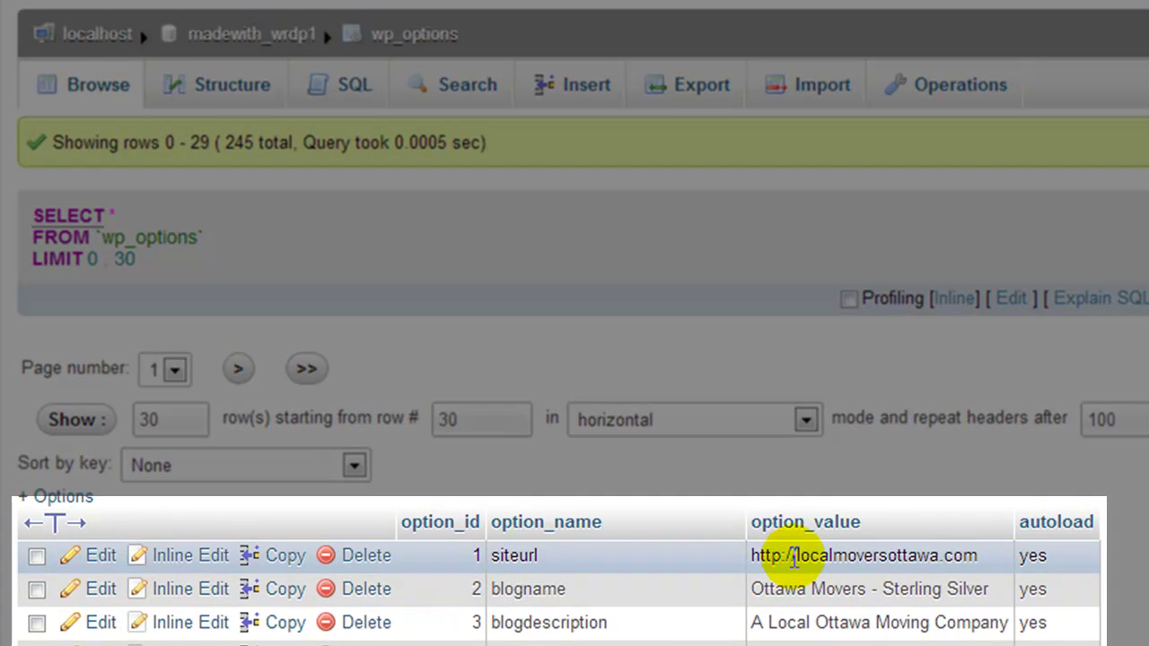
pyautogui.moveTo(796, 556); pyautogui.dragTo(972, 560)
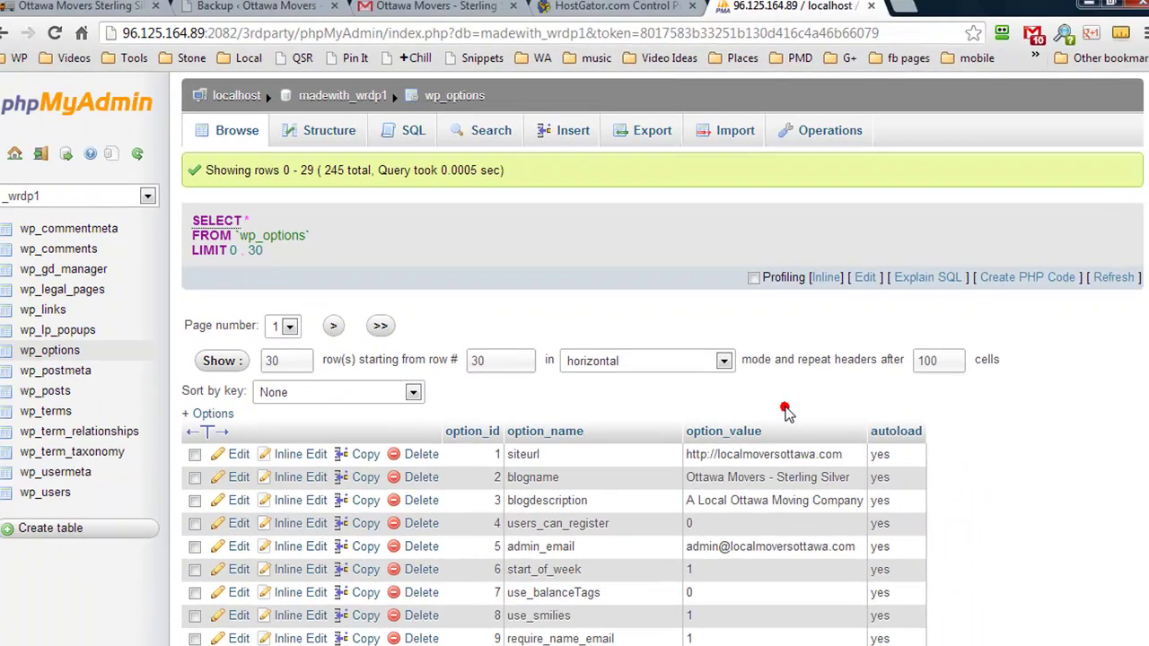
pyautogui.click(872, 473)
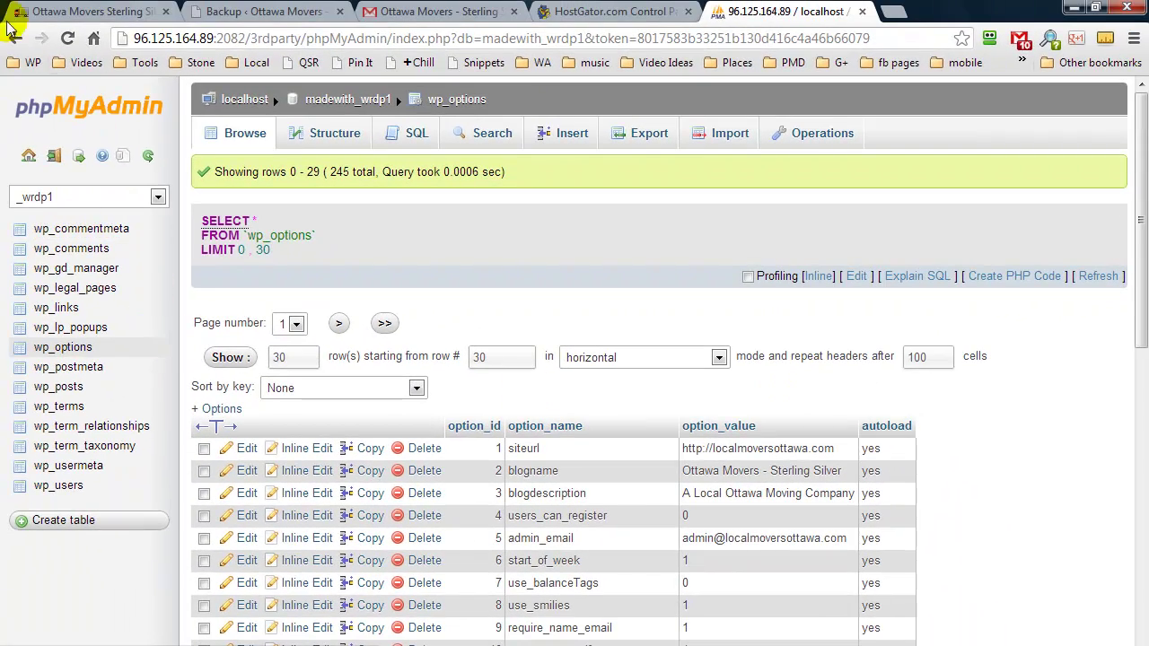
pyautogui.click(14, 42)
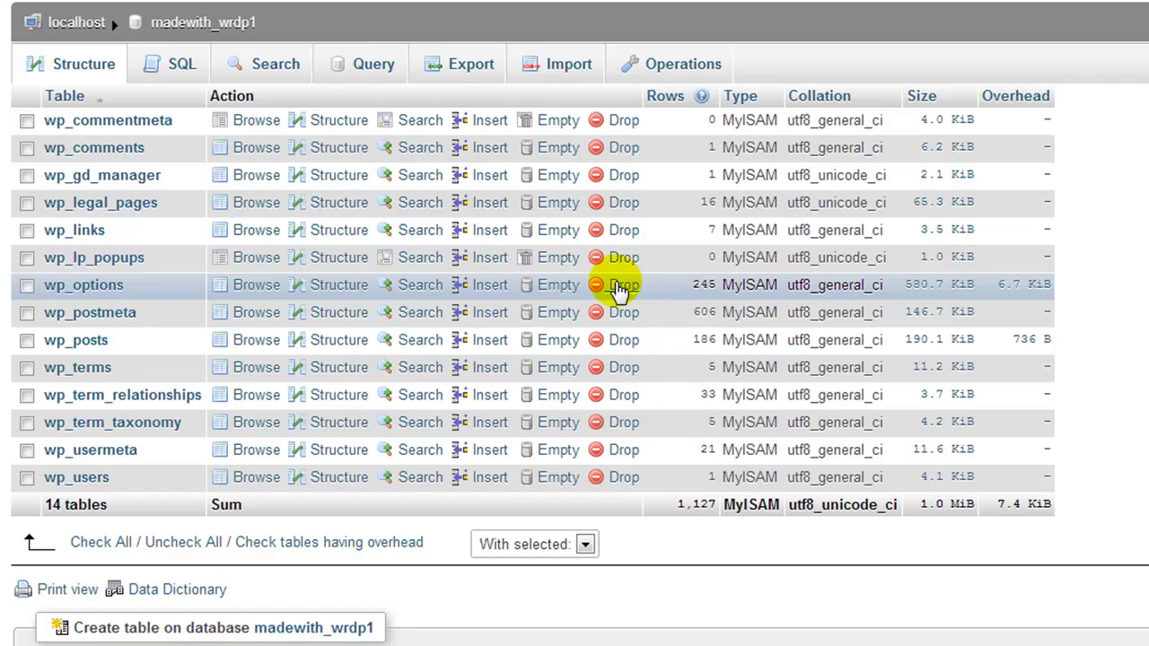
# Step: Drop the wp_options table from madewith_wrdp1, confirming the DROP TABLE prompt
pyautogui.click(619, 289)
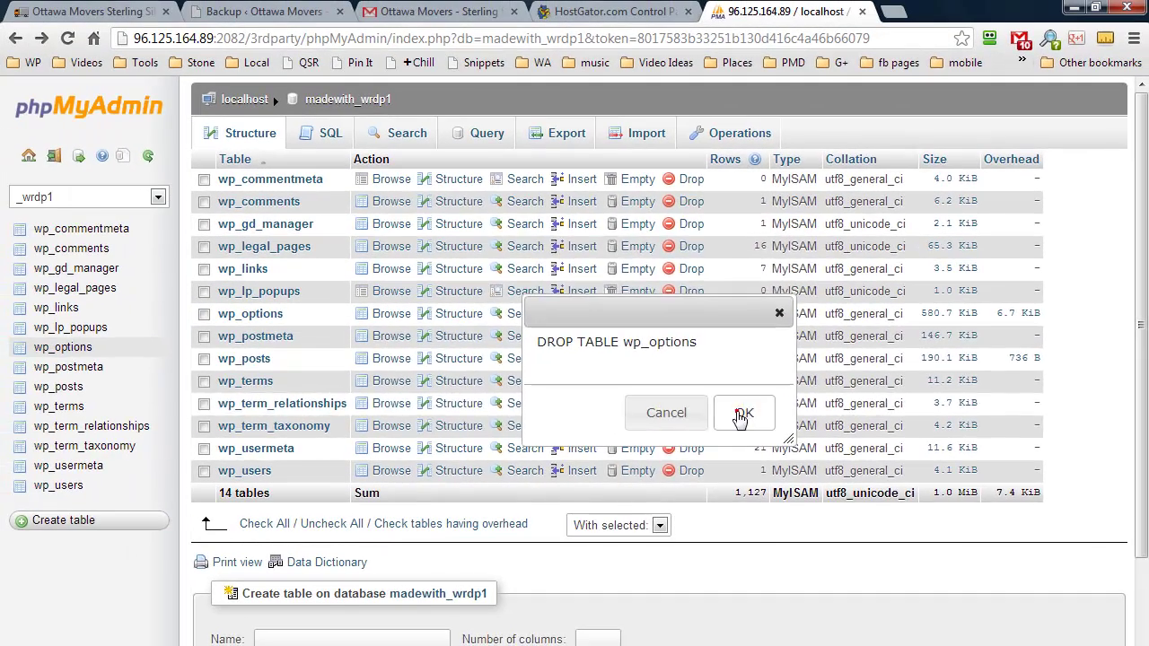
pyautogui.click(741, 414)
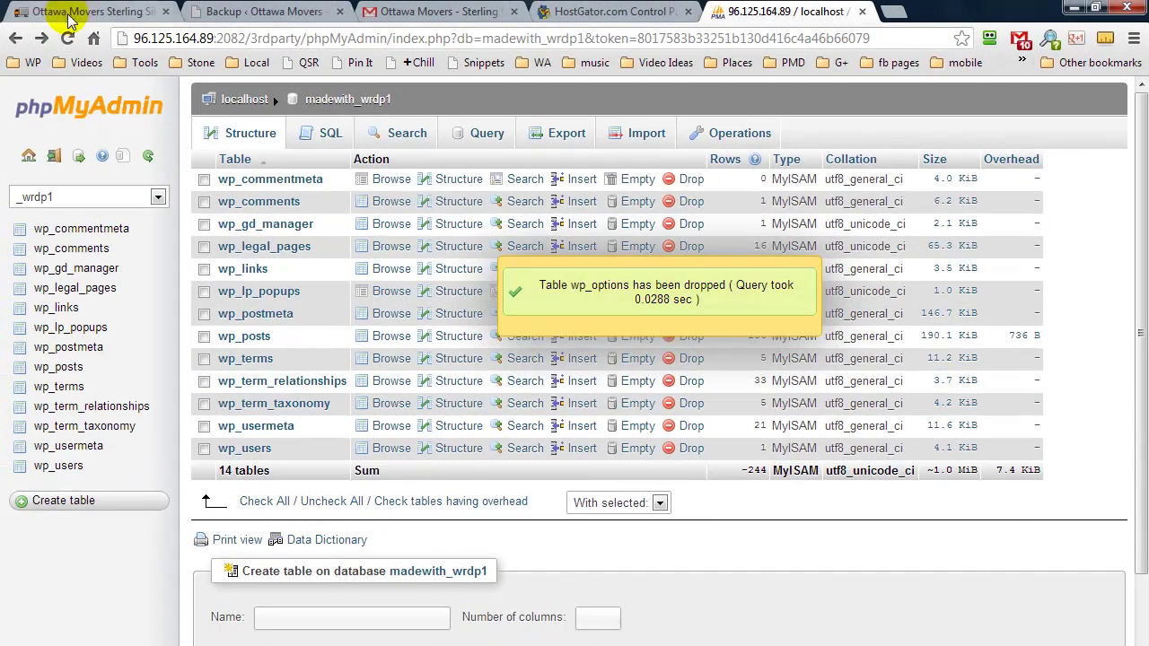
# Step: Reload the Sterling Silver home page to see the database connection error, then return to phpMyAdmin
pyautogui.click(70, 12)
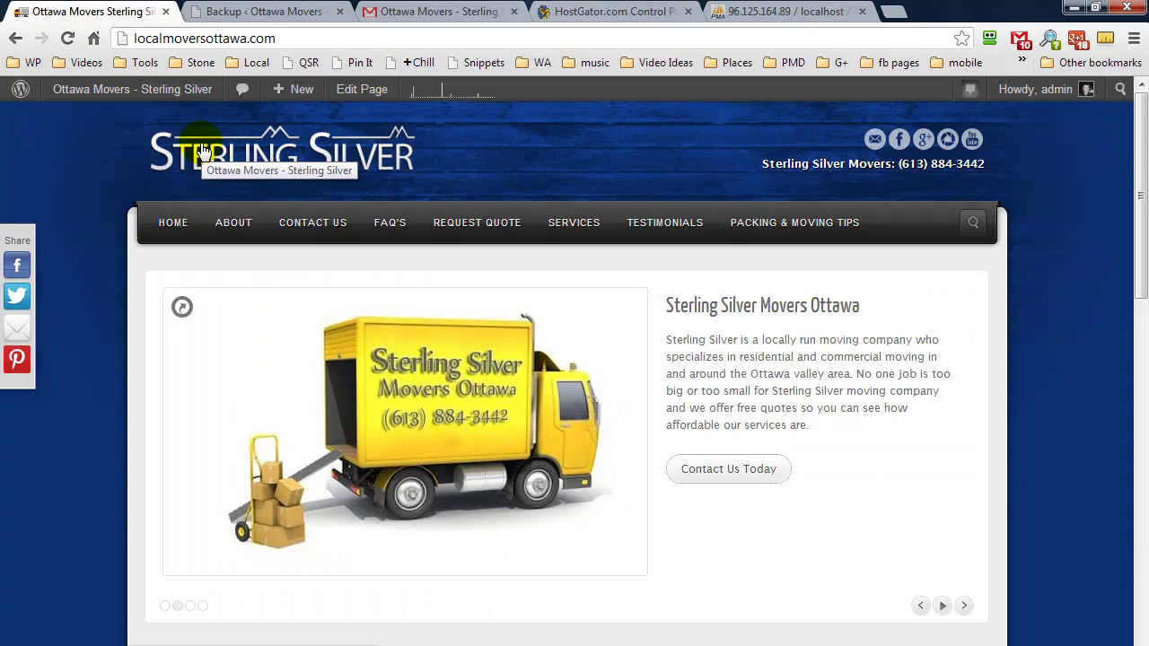
pyautogui.click(202, 151)
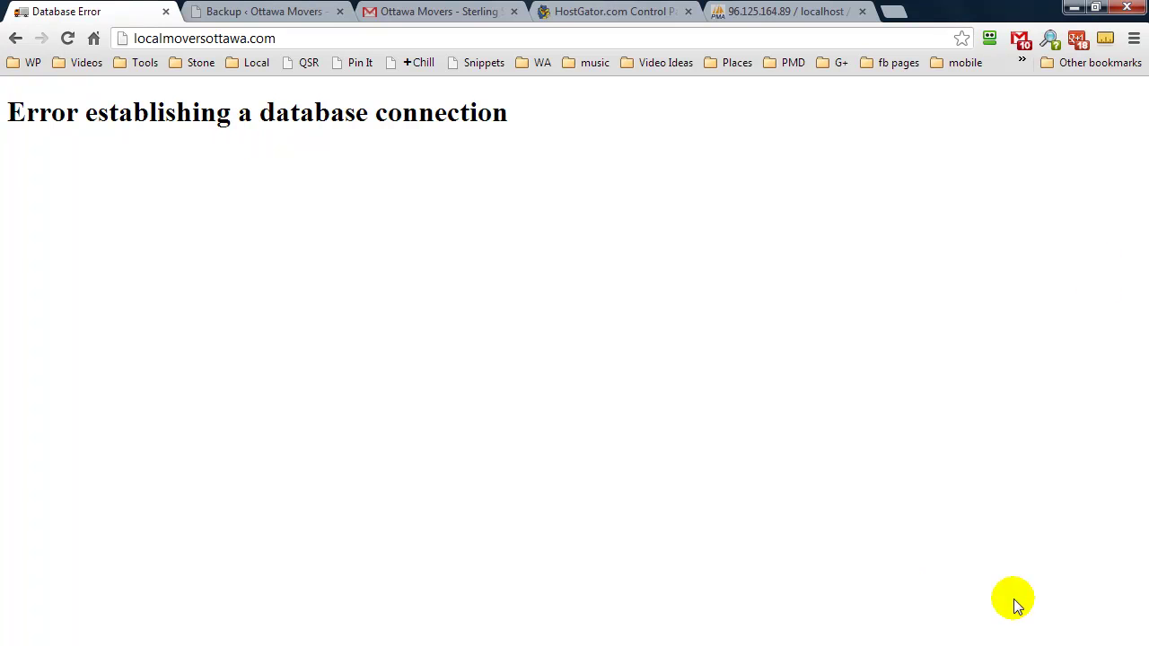
pyautogui.click(741, 11)
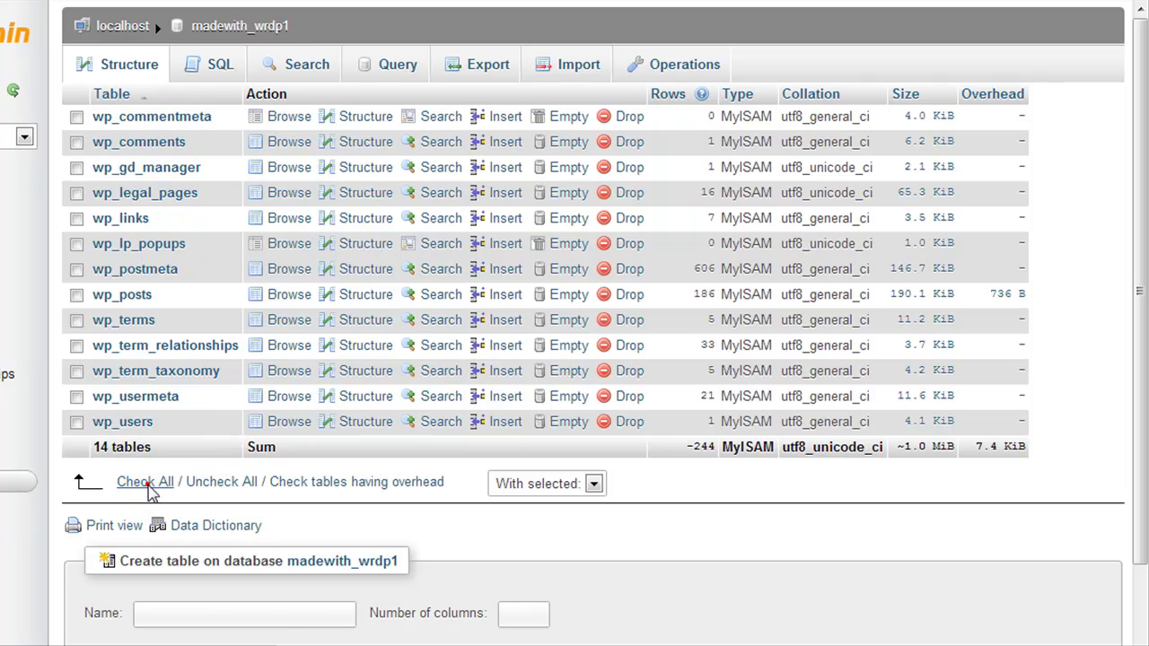
# Step: Check all remaining madewith_wrdp1 tables and drop them via With selected: Drop, confirming Yes
pyautogui.click(145, 482)
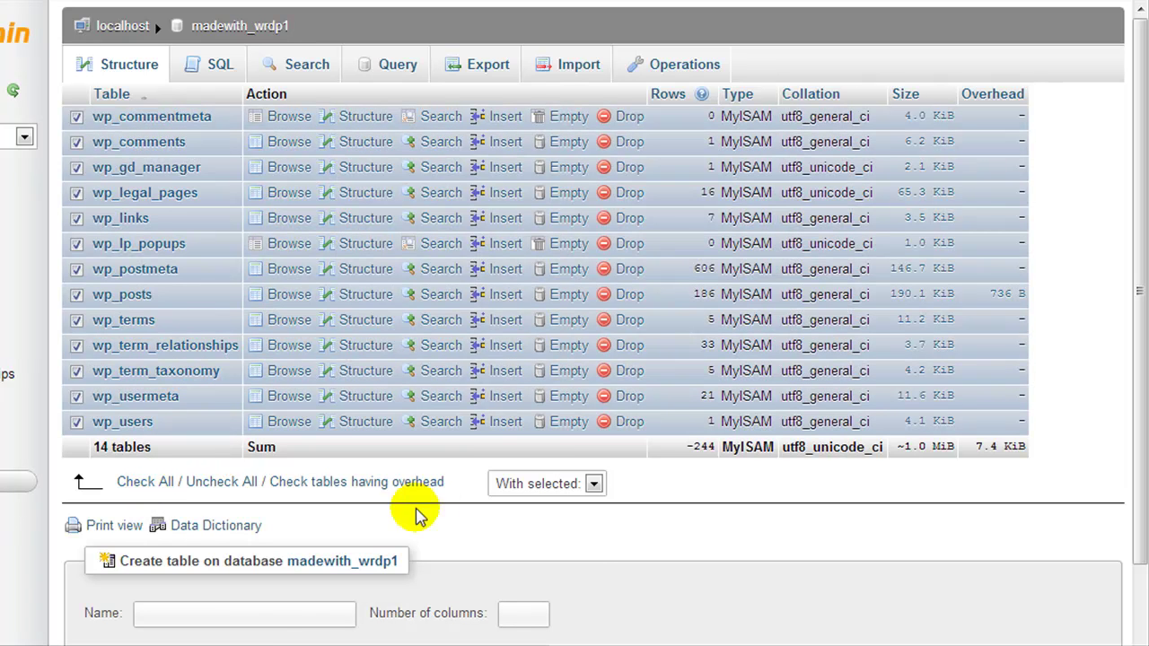
pyautogui.click(525, 484)
pyautogui.click(517, 572)
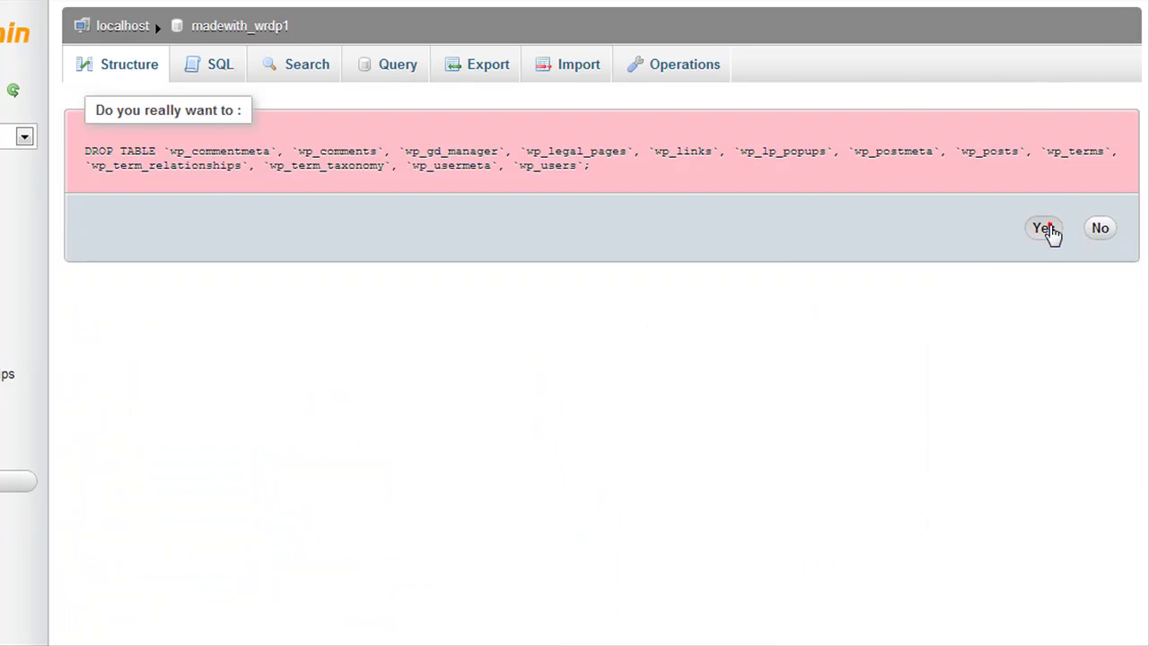
pyautogui.click(1046, 228)
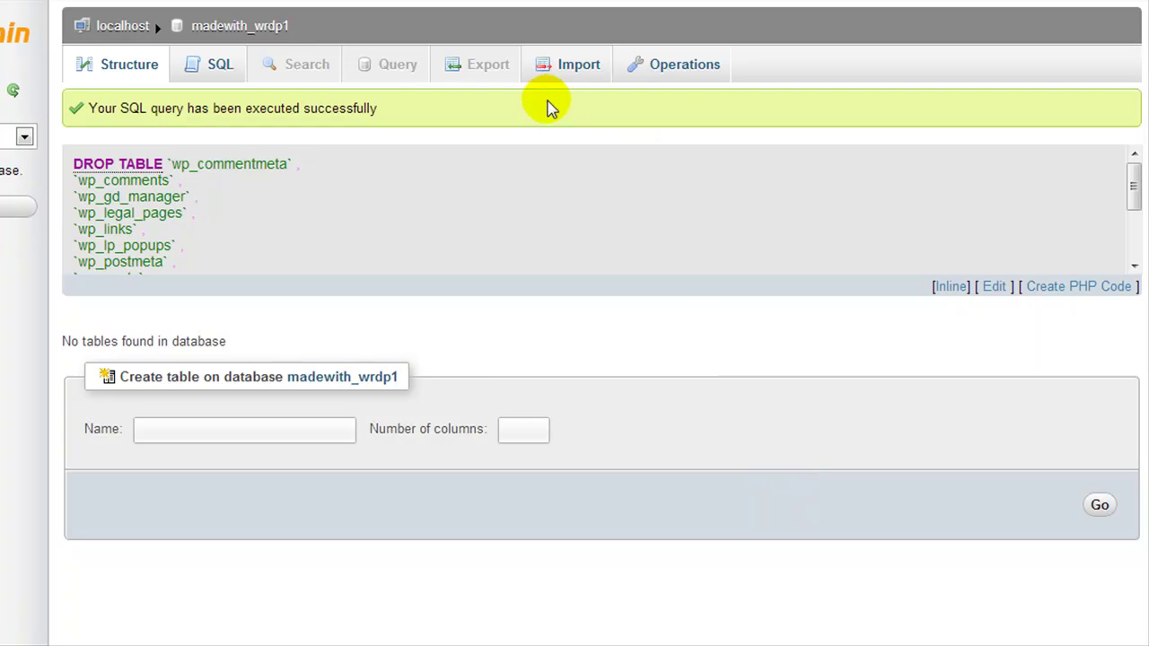
# Step: Import madewith_wrdp1_wp_20130113_105.sql.gz through the Import tab to restore all tables
pyautogui.click(546, 70)
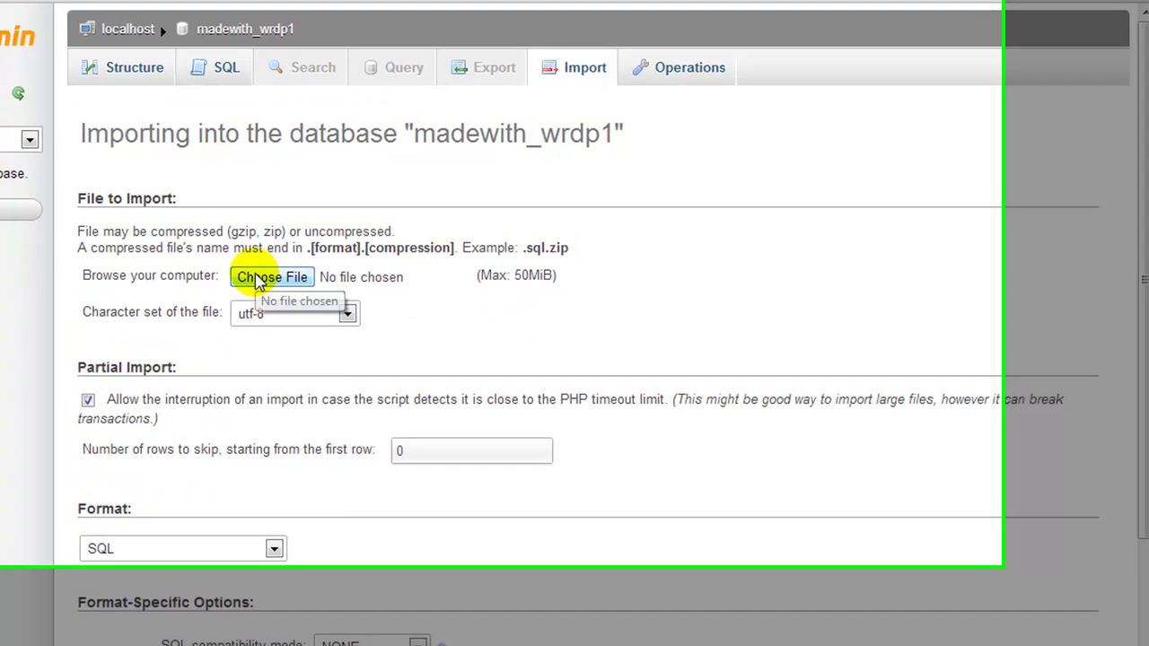
pyautogui.click(260, 280)
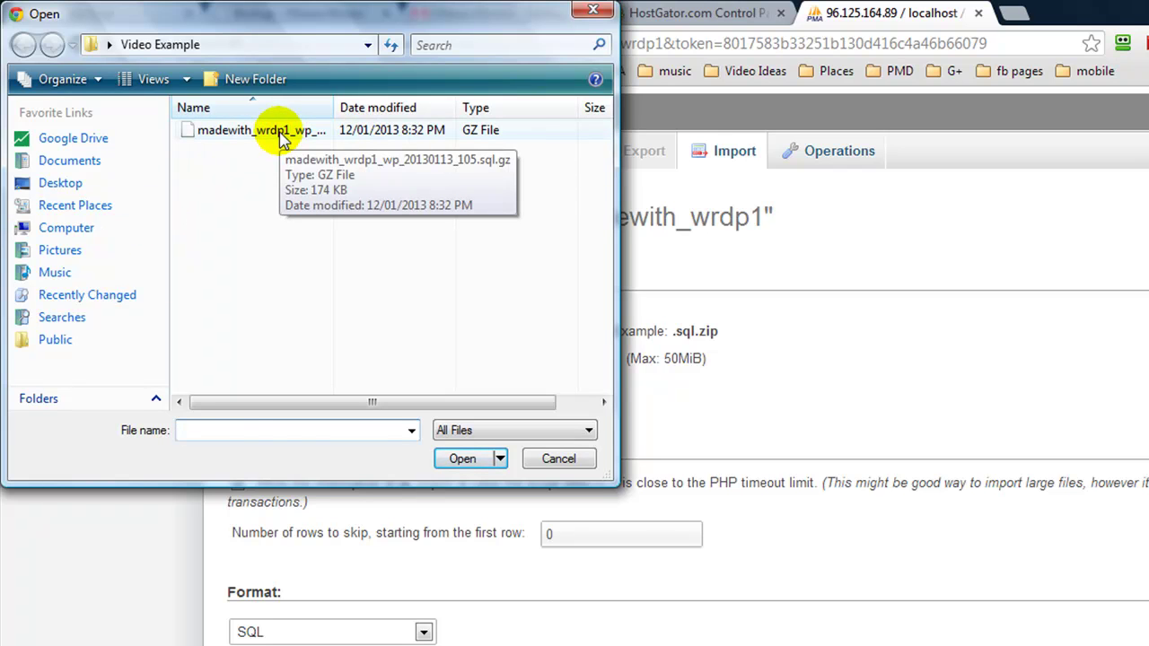
pyautogui.click(282, 133)
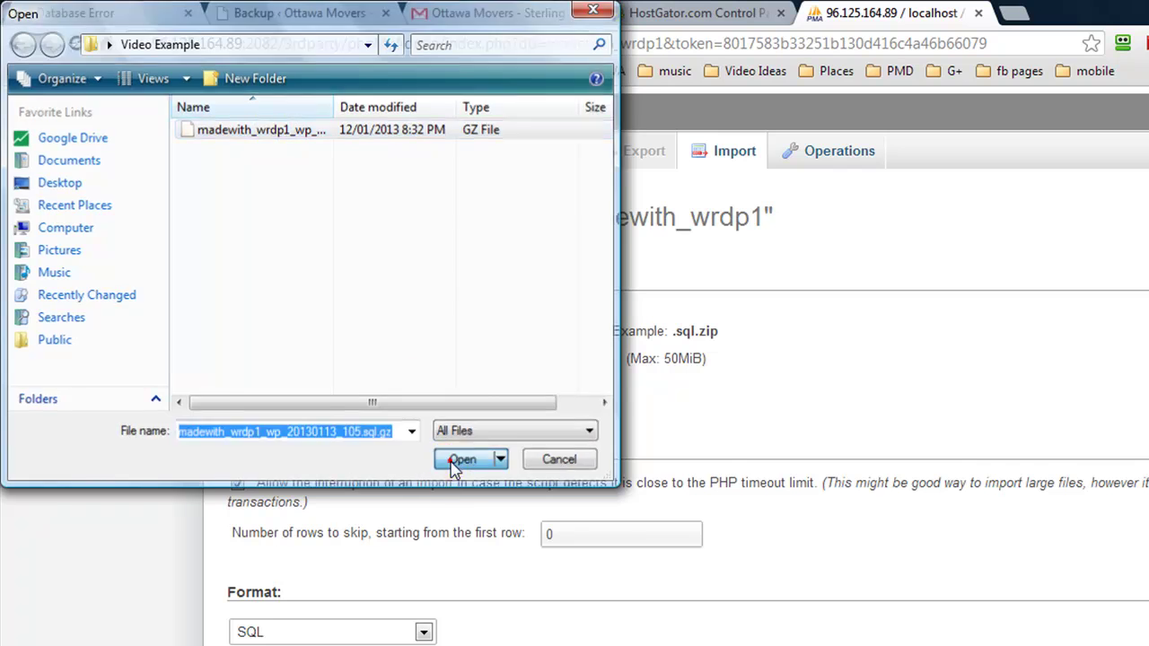
pyautogui.click(462, 459)
pyautogui.scroll(-3, 816, 398)
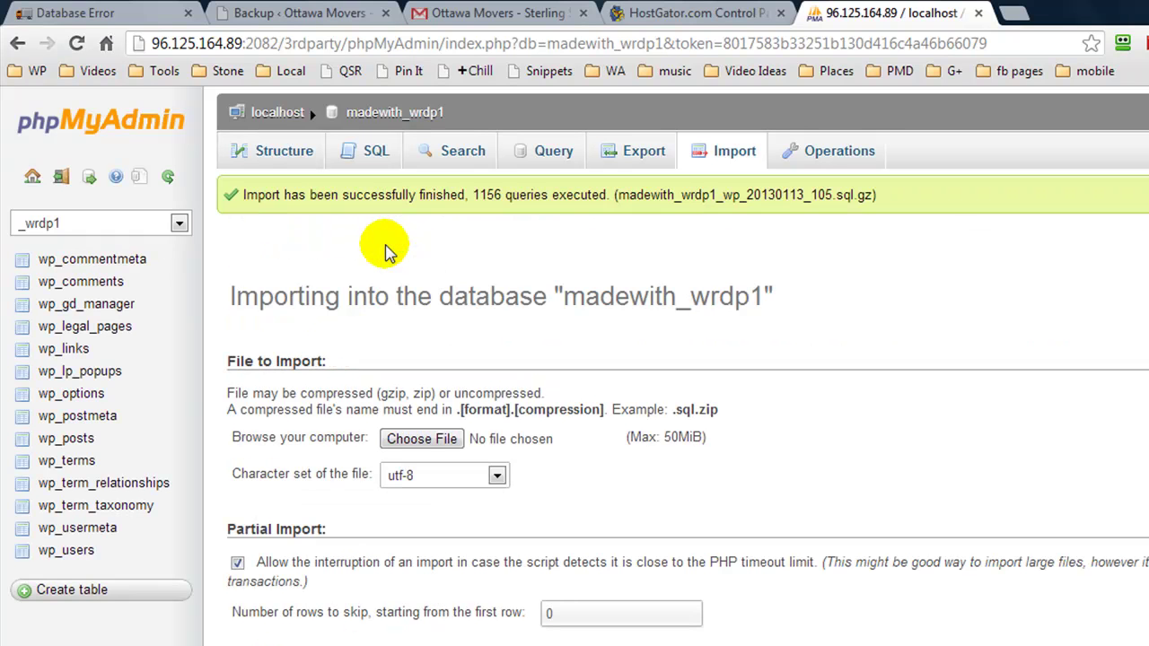
# Step: Reload the Sterling Silver site to confirm its home page loads instead of the database error
pyautogui.click(76, 13)
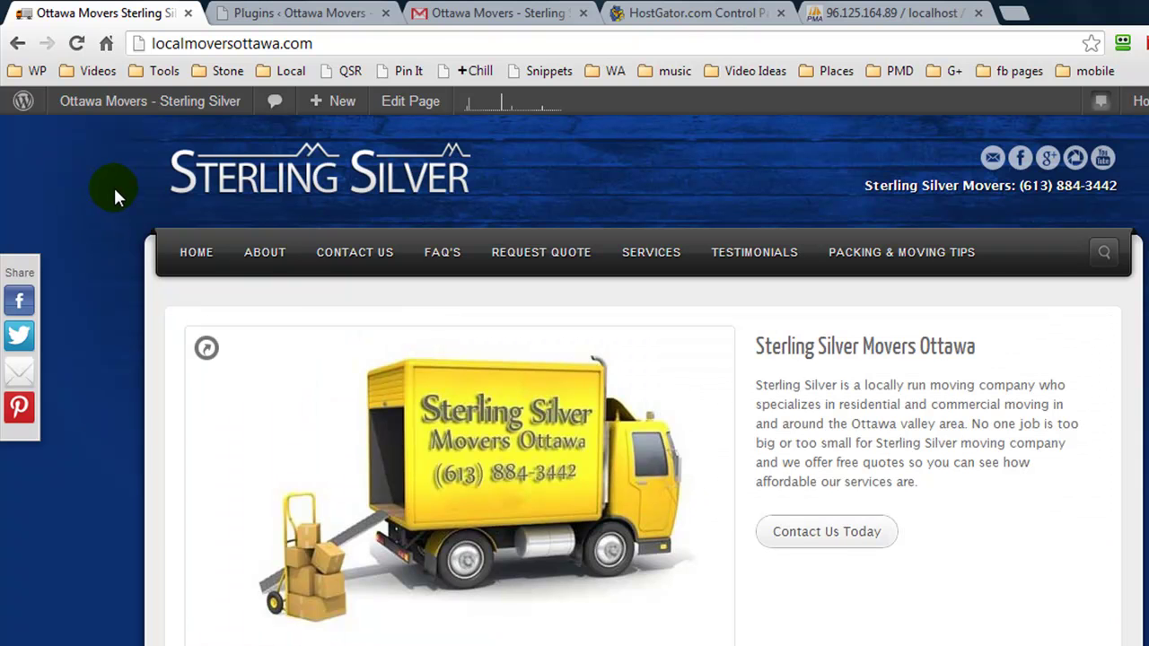
# Step: Return to phpMyAdmin to view the successful 1156-query import and the restored madewith_wrdp1 tables
pyautogui.click(952, 14)
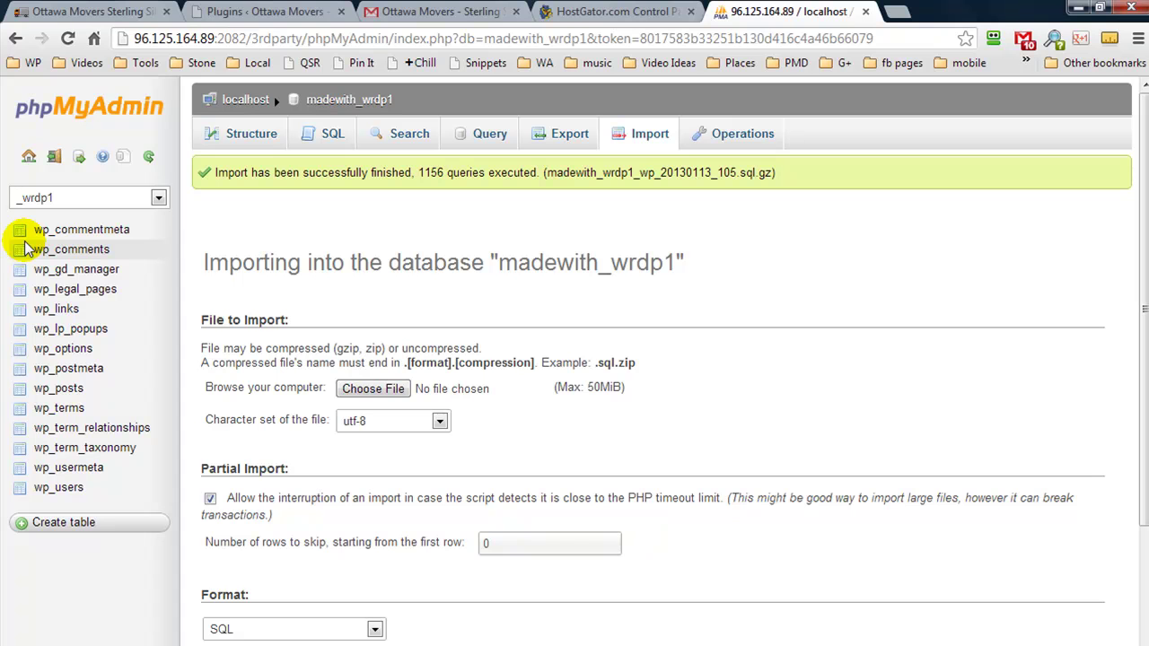